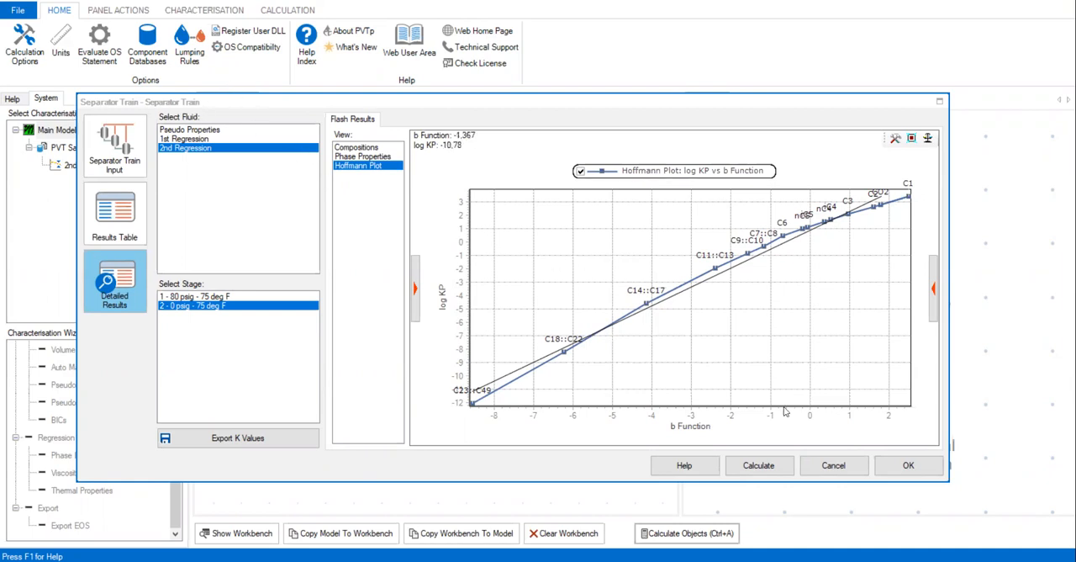
# - Close the Separator Train results, open the CCE results plot and enlarge its window to read the oil density curves
pyautogui.click(901, 464)
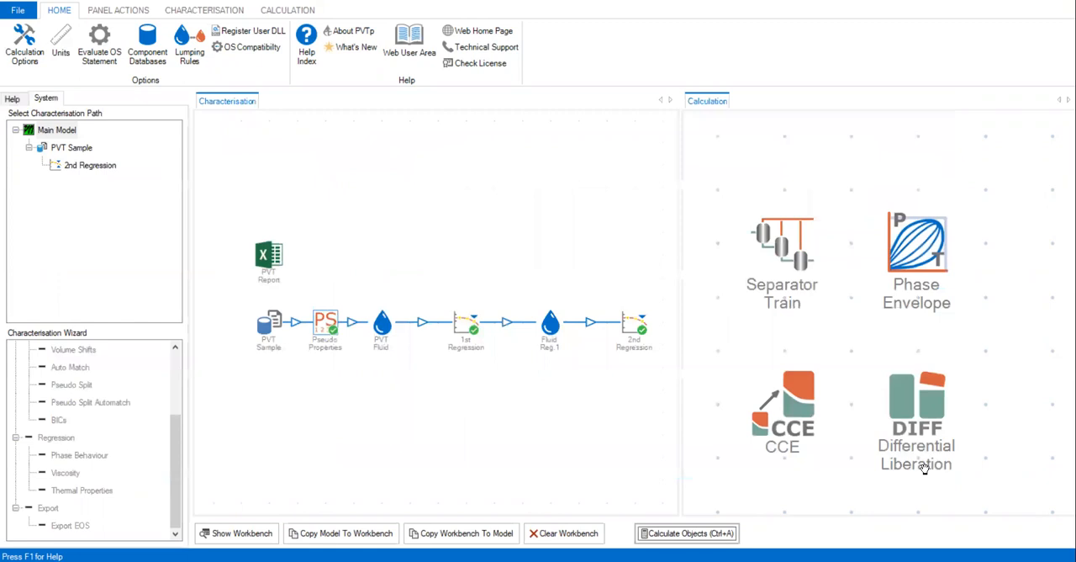
pyautogui.doubleClick(803, 403)
pyautogui.moveTo(593, 241); pyautogui.dragTo(383, 129)
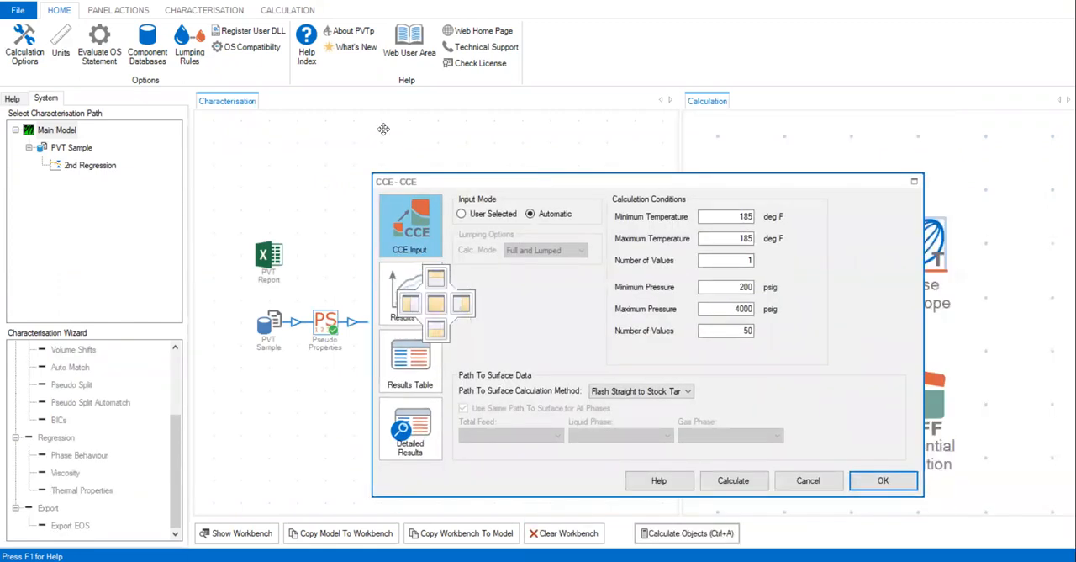
pyautogui.click(231, 250)
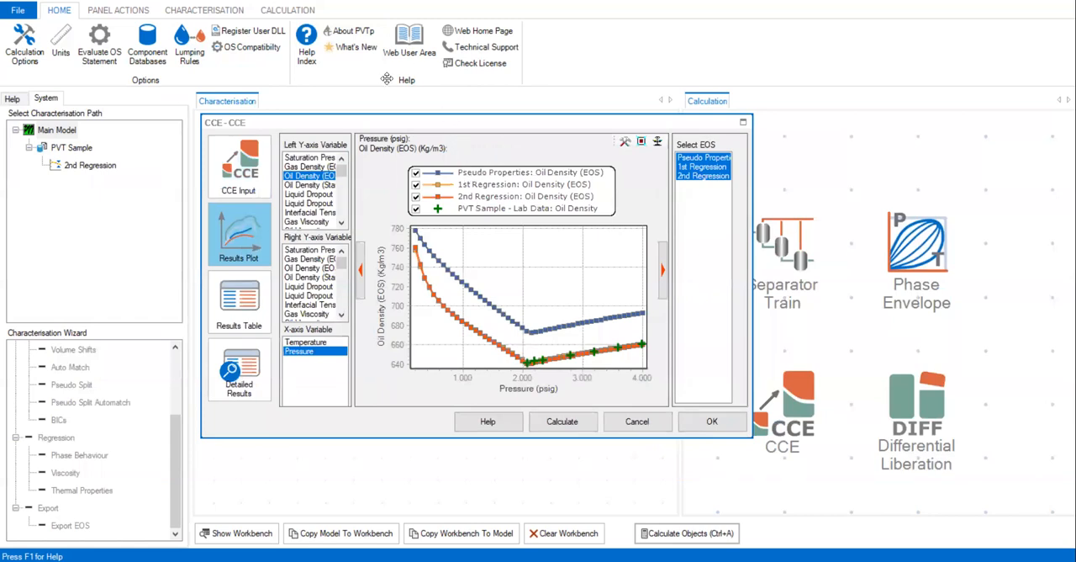
pyautogui.moveTo(442, 116); pyautogui.dragTo(333, 25)
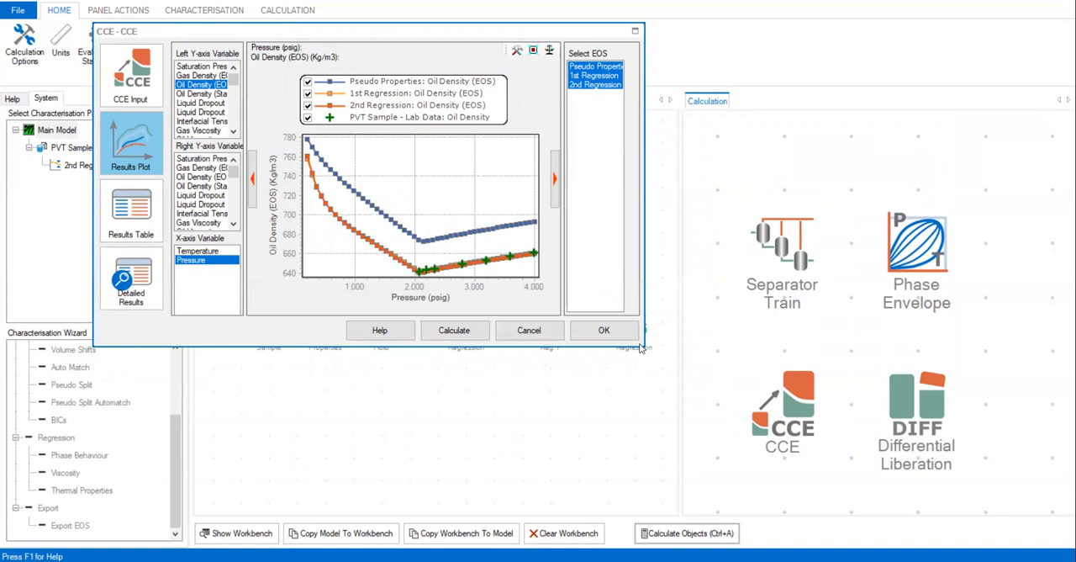
pyautogui.moveTo(640, 348); pyautogui.dragTo(988, 507)
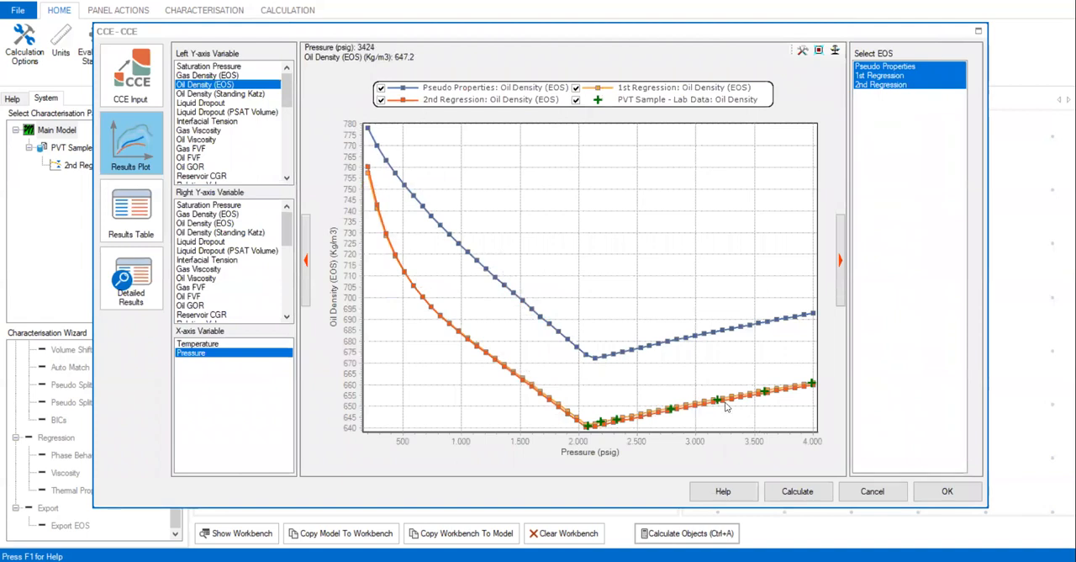
# - Hide the Pseudo Properties curve and compare both regressions with the lab oil density at pressures above about 2,000 psig
pyautogui.click(381, 87)
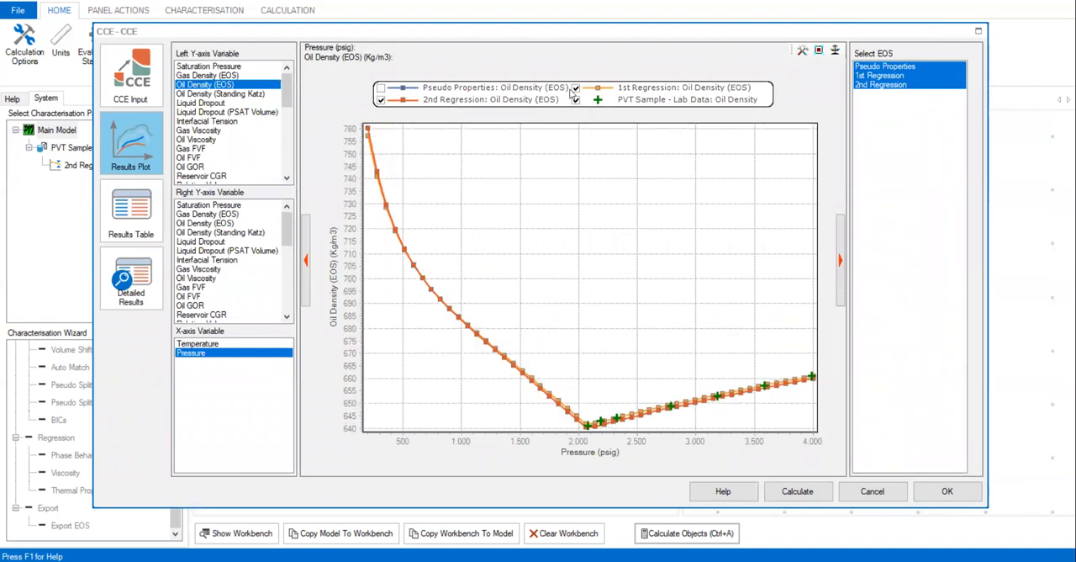
pyautogui.click(575, 88)
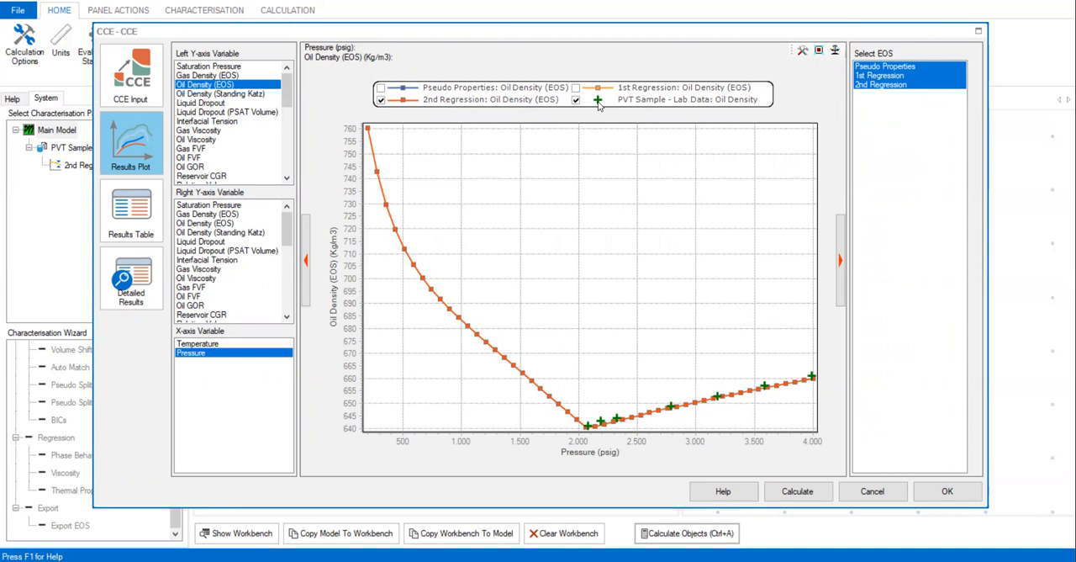
pyautogui.click(575, 89)
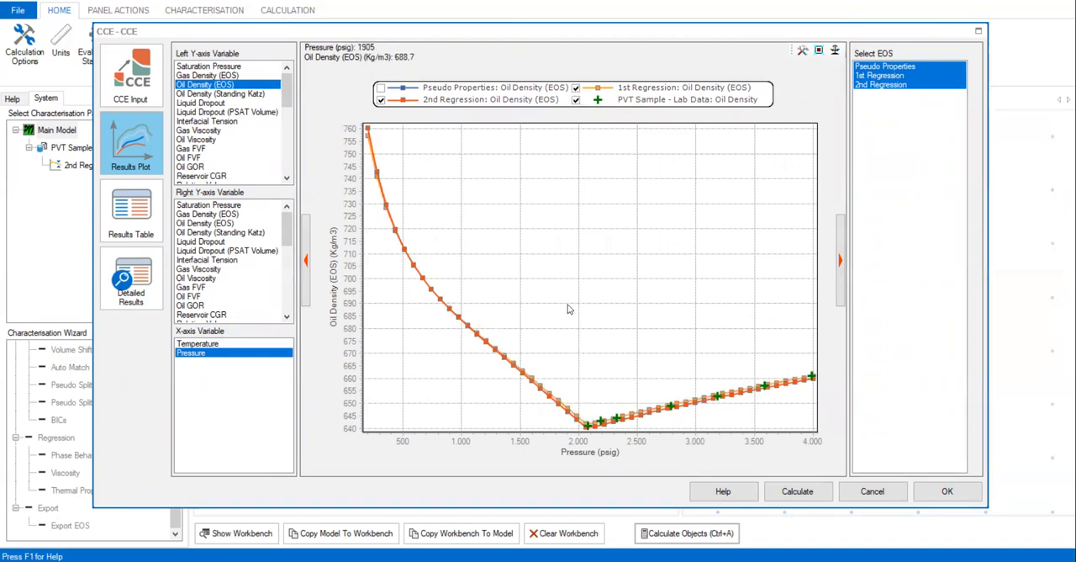
pyautogui.moveTo(799, 429); pyautogui.dragTo(849, 462)
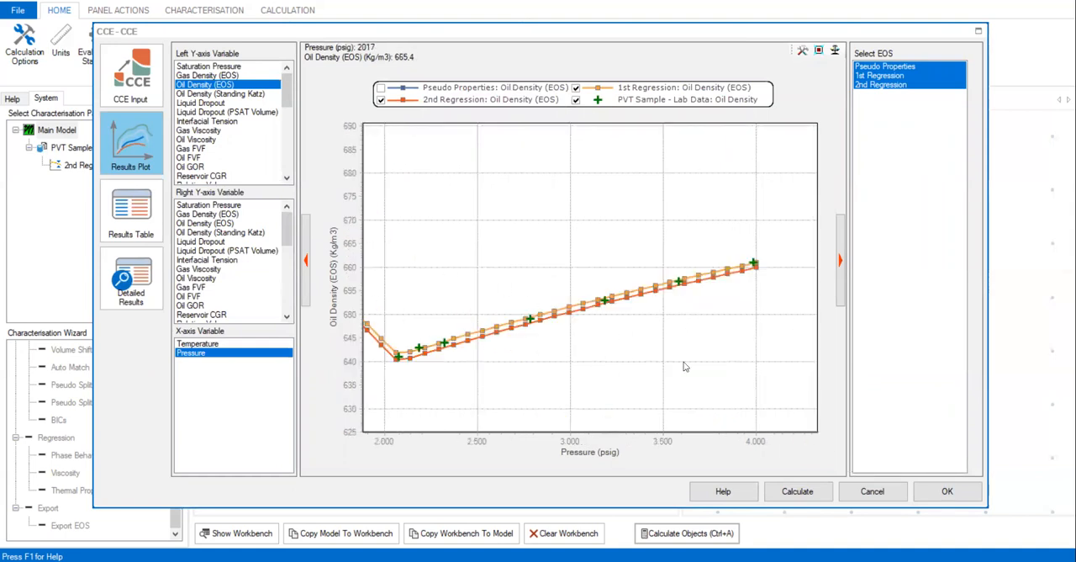
pyautogui.moveTo(776, 415); pyautogui.dragTo(843, 452)
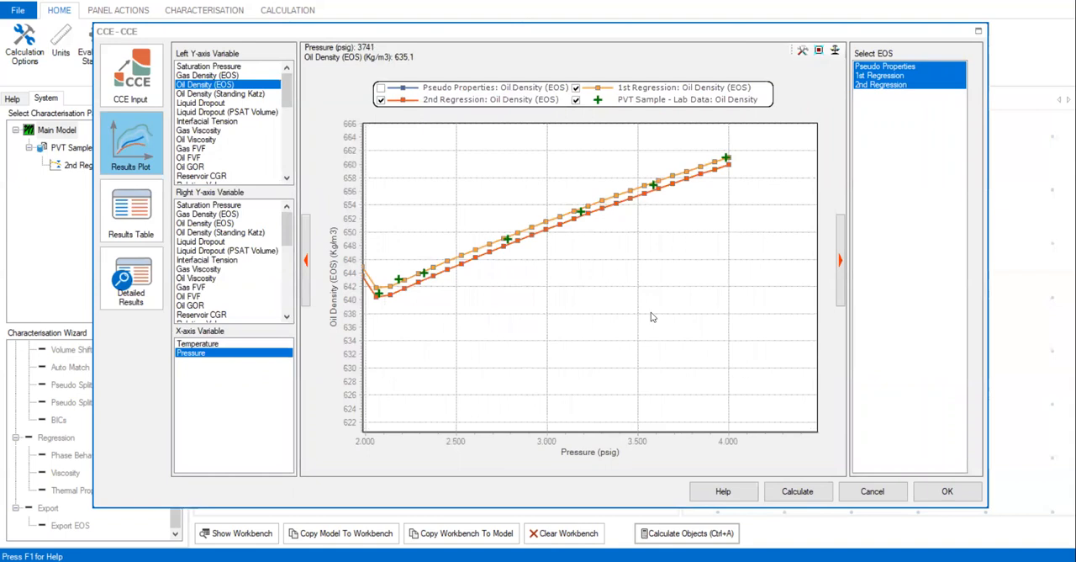
pyautogui.moveTo(375, 269); pyautogui.dragTo(447, 311)
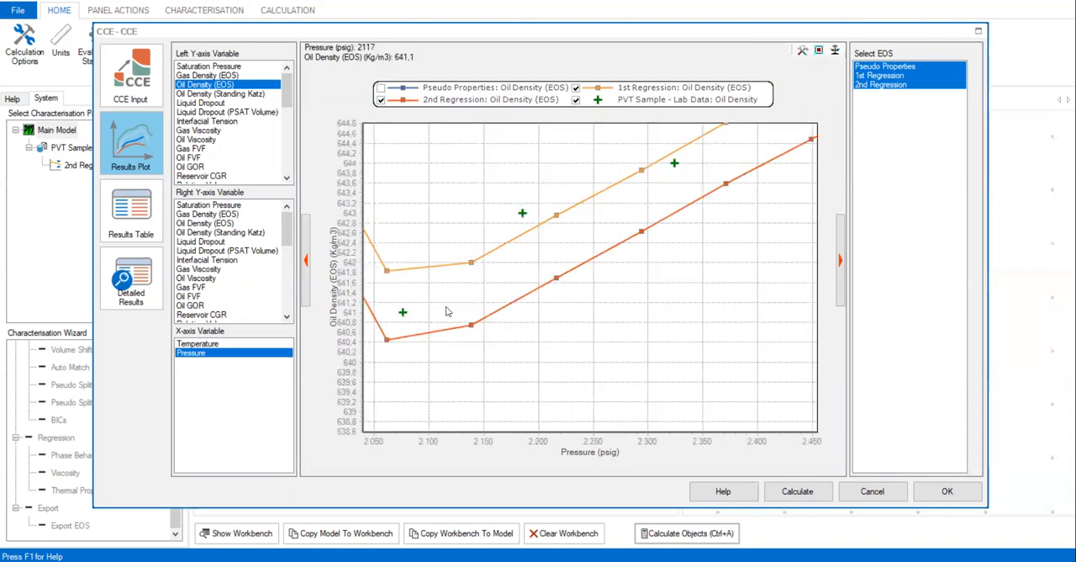
pyautogui.click(230, 313)
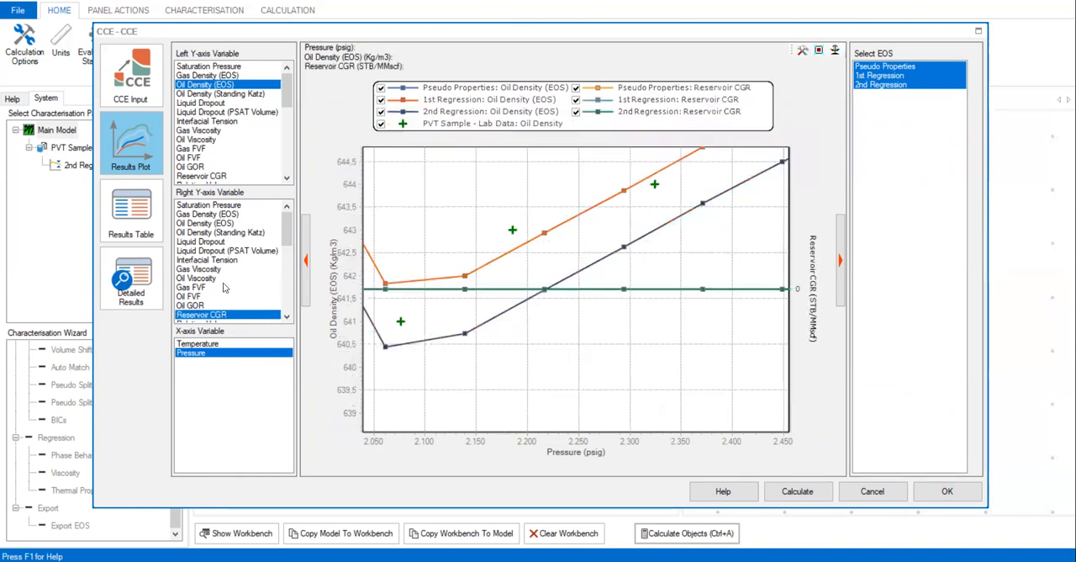
pyautogui.click(216, 158)
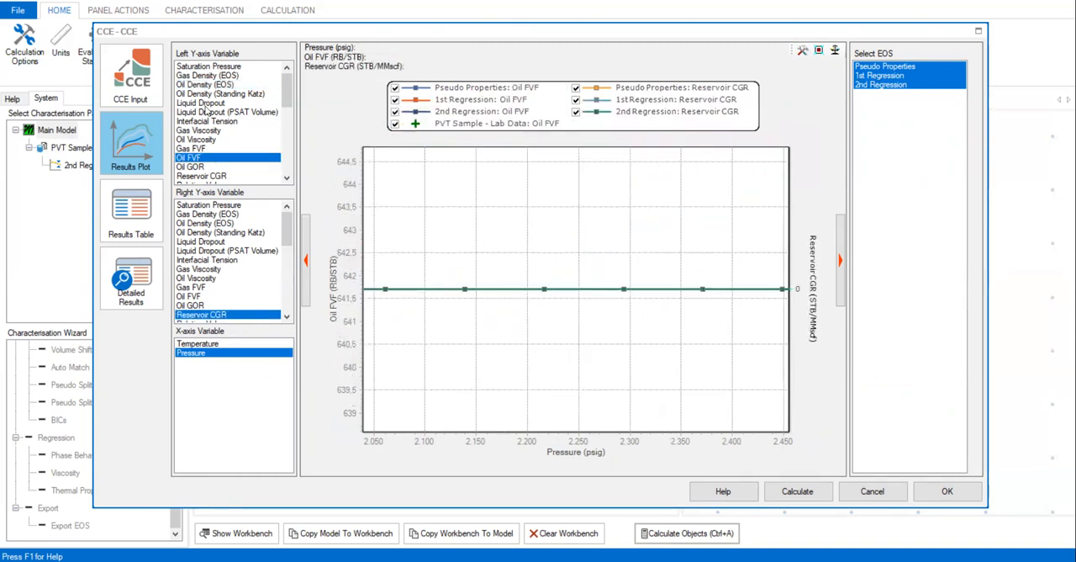
pyautogui.click(206, 103)
pyautogui.click(210, 85)
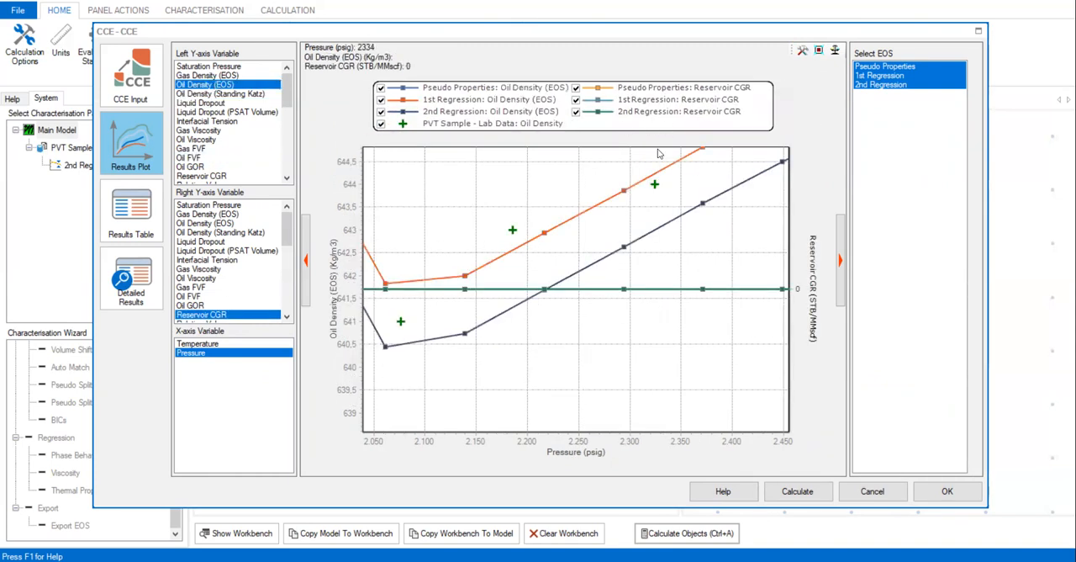
pyautogui.moveTo(711, 438); pyautogui.dragTo(660, 118)
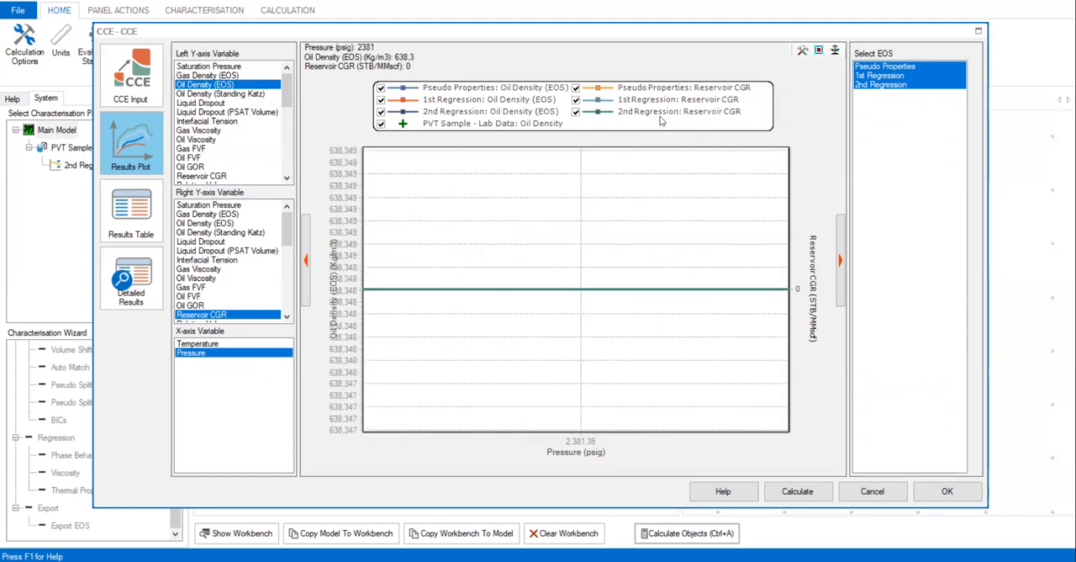
pyautogui.click(818, 52)
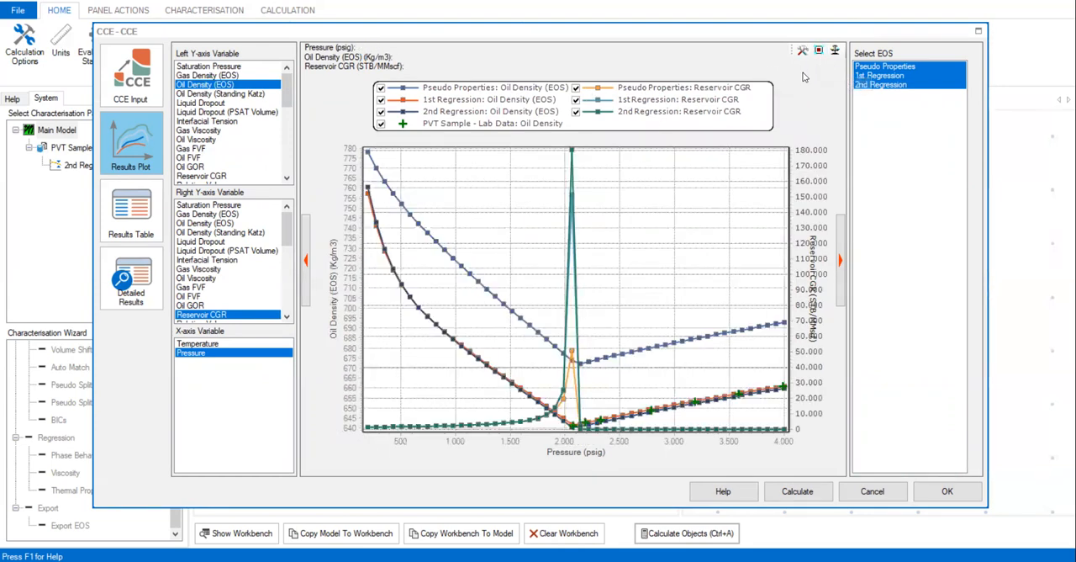
pyautogui.click(222, 316)
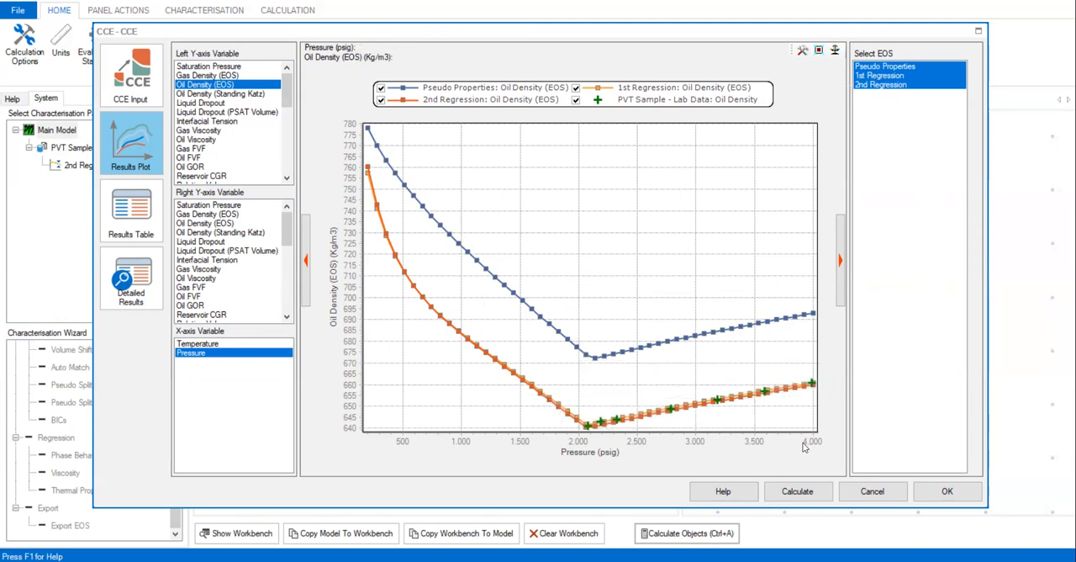
# - Examine the CCE oil density fit above about 2,000 psig, plot oil viscosity against pressure at full range, and close the CCE results
pyautogui.moveTo(804, 443); pyautogui.dragTo(572, 331)
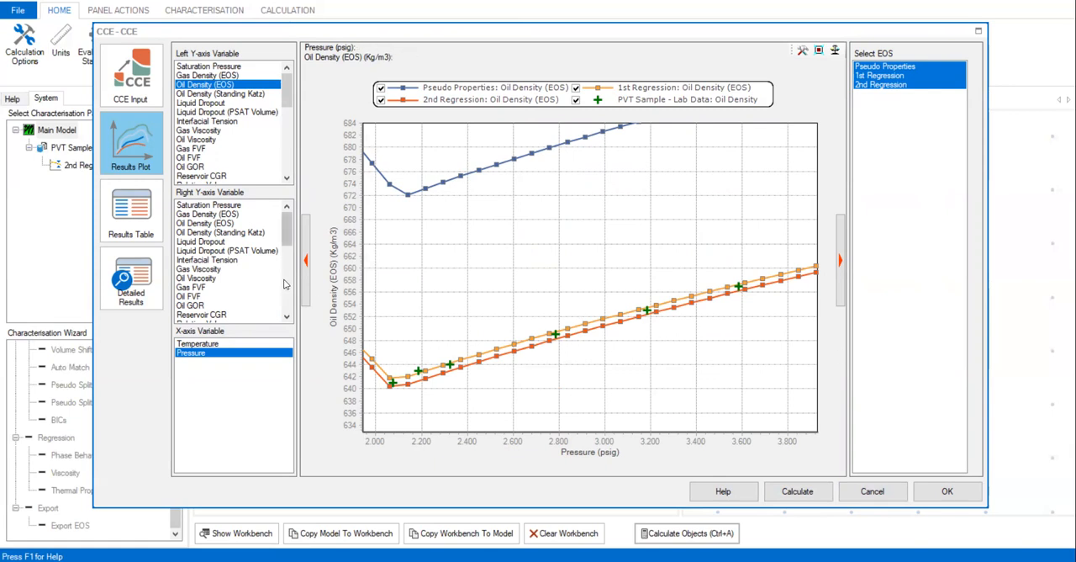
pyautogui.click(206, 140)
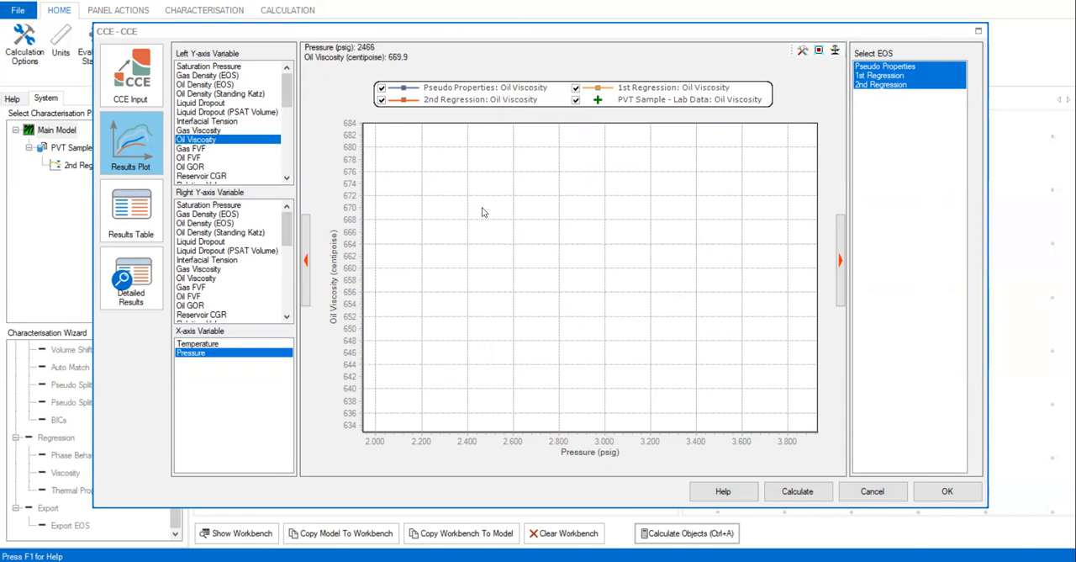
pyautogui.click(818, 51)
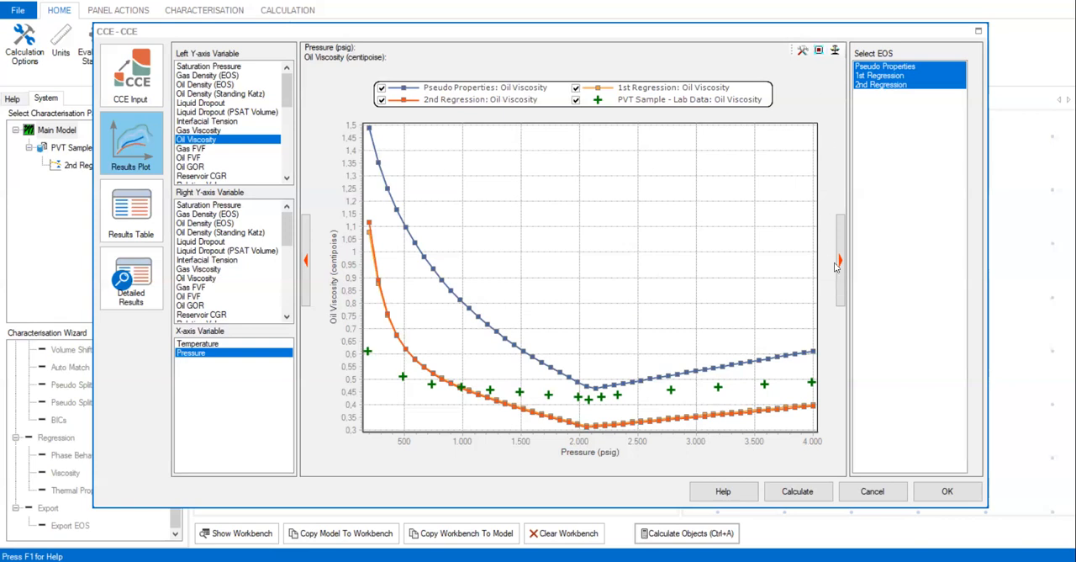
pyautogui.click(945, 501)
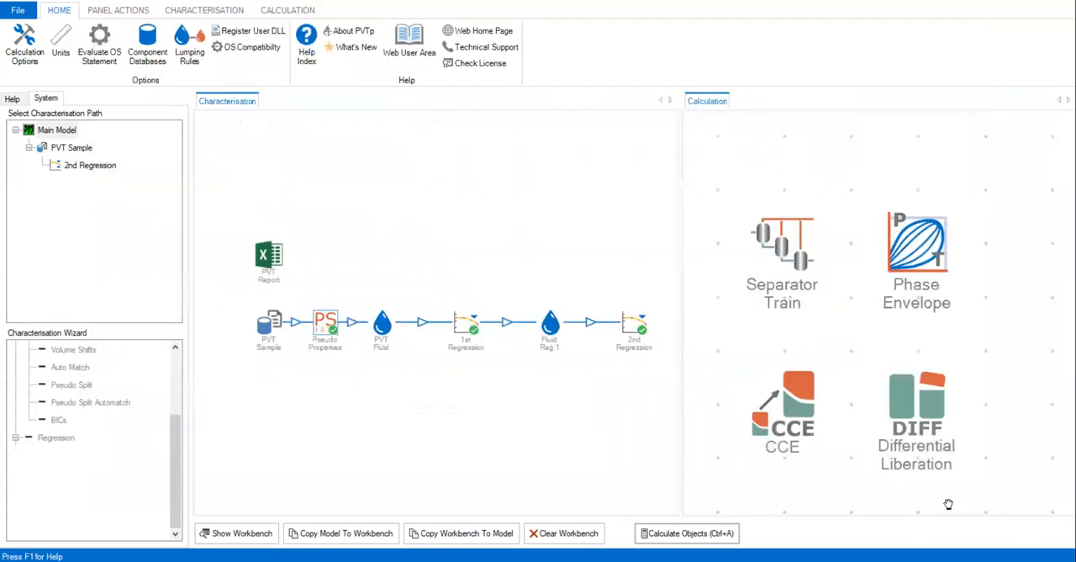
# - Open the Differential Liberation results plot and enlarge its window to read the oil density curves
pyautogui.doubleClick(923, 389)
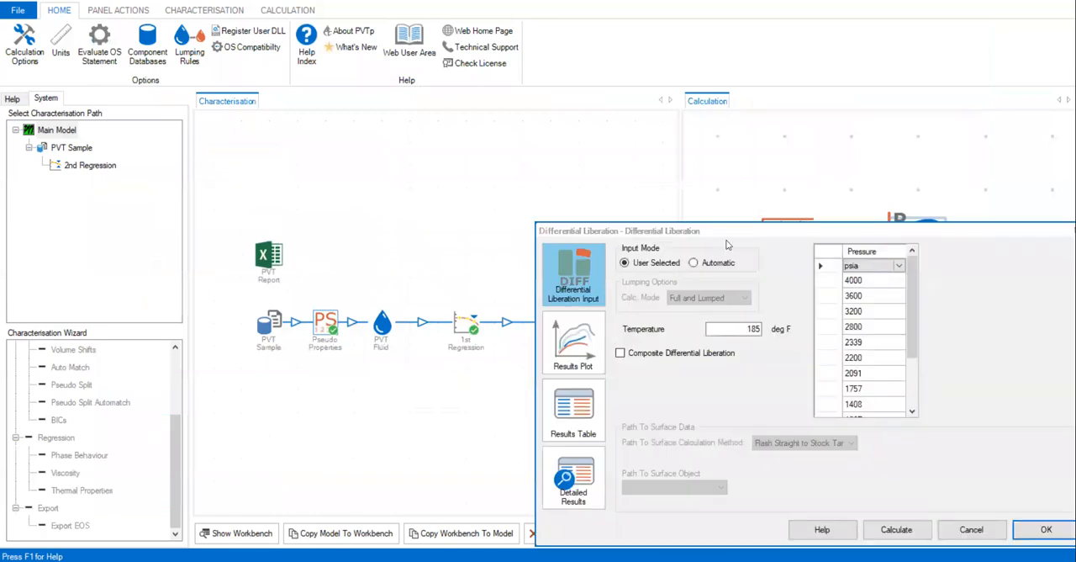
pyautogui.moveTo(721, 231); pyautogui.dragTo(356, 122)
pyautogui.click(209, 235)
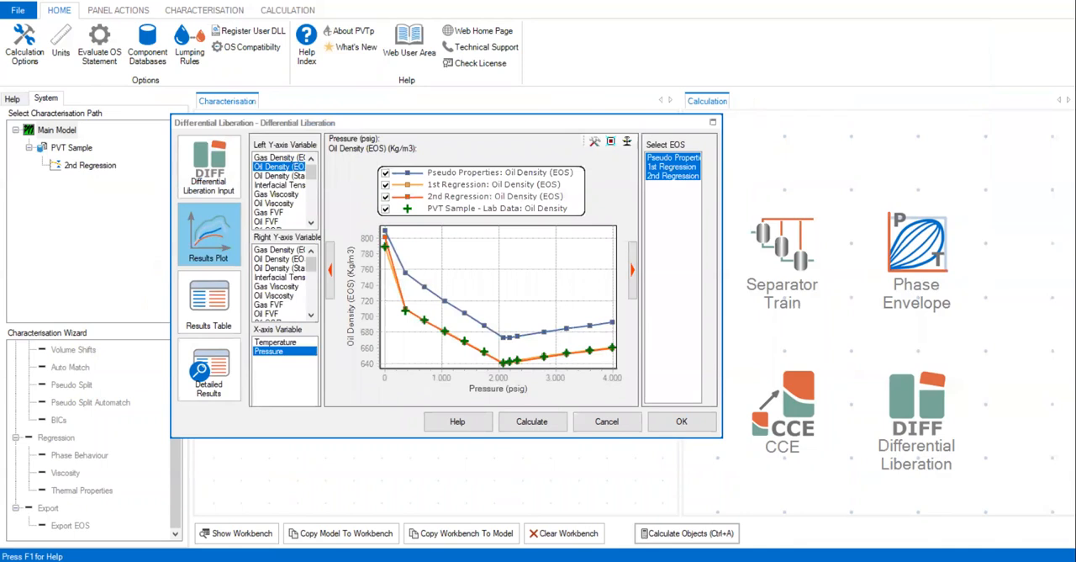
pyautogui.moveTo(382, 123); pyautogui.dragTo(335, 56)
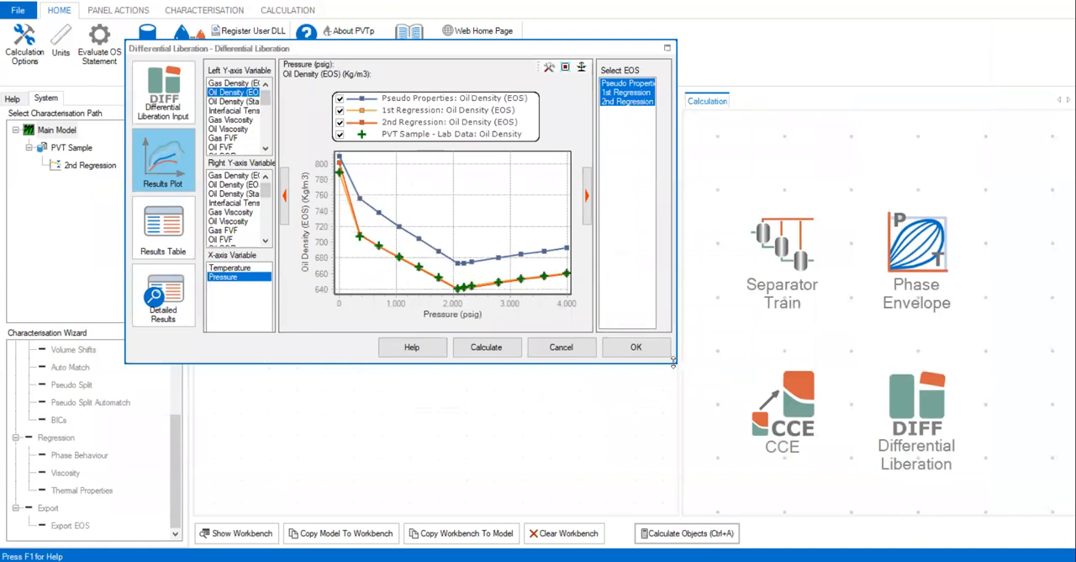
pyautogui.moveTo(675, 368); pyautogui.dragTo(944, 505)
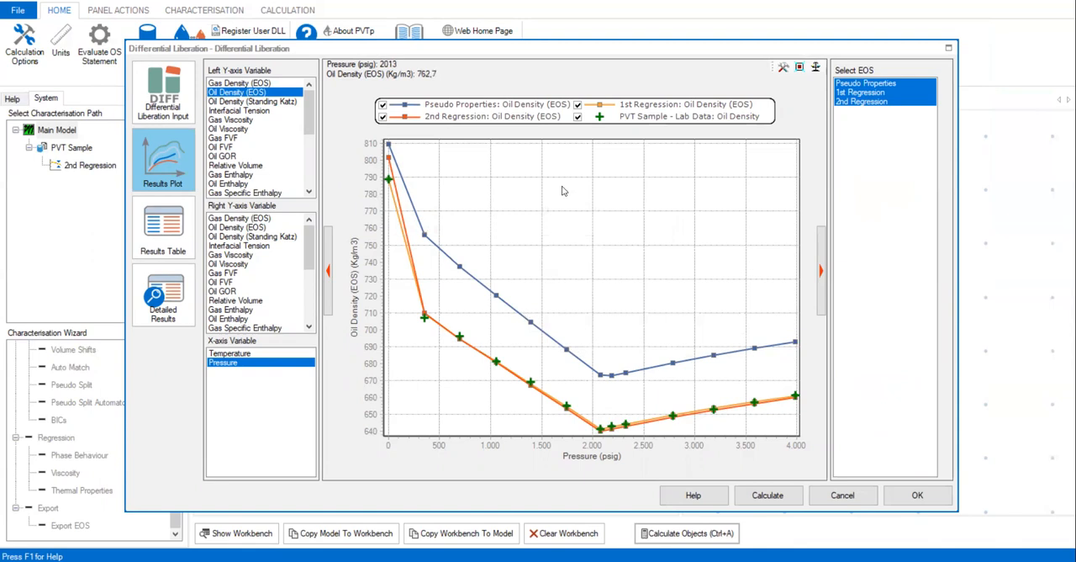
# - Hide the Pseudo Properties curve and compare the 1st and 2nd Regression oil density with the lab data by toggling their curves
pyautogui.click(383, 104)
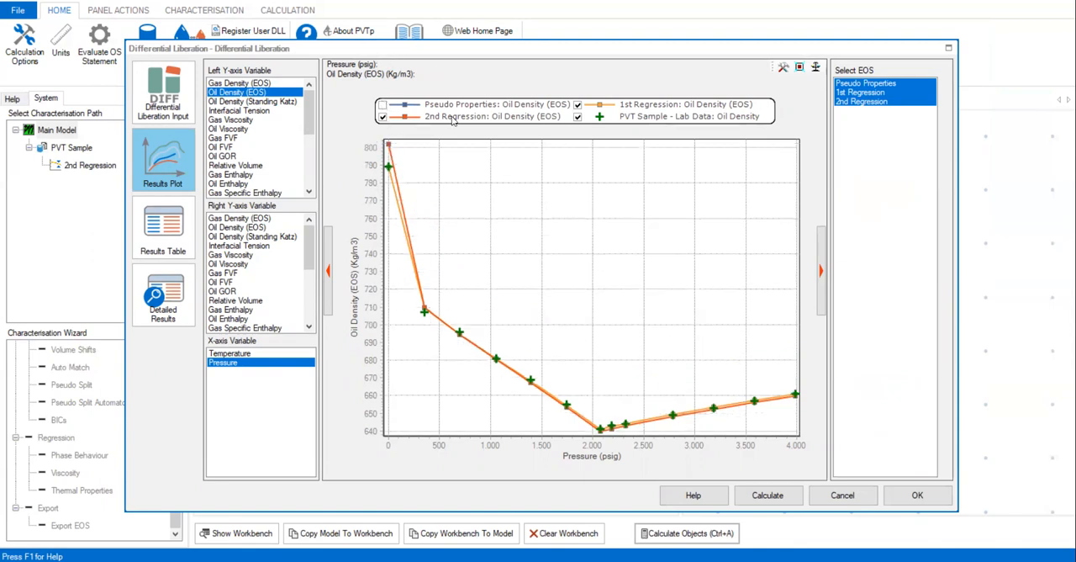
pyautogui.click(577, 105)
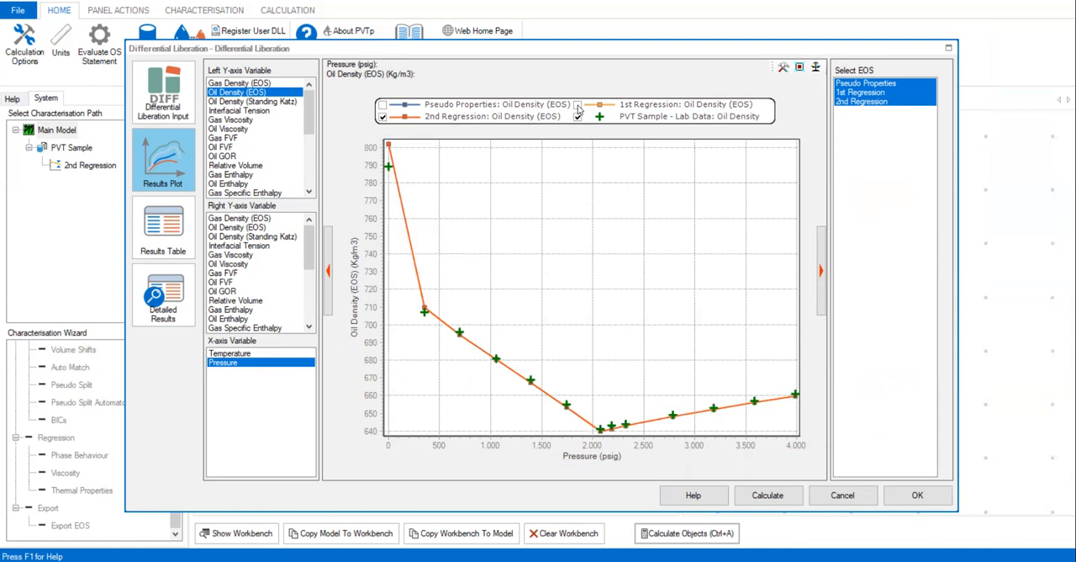
pyautogui.click(382, 116)
pyautogui.click(383, 116)
pyautogui.click(577, 105)
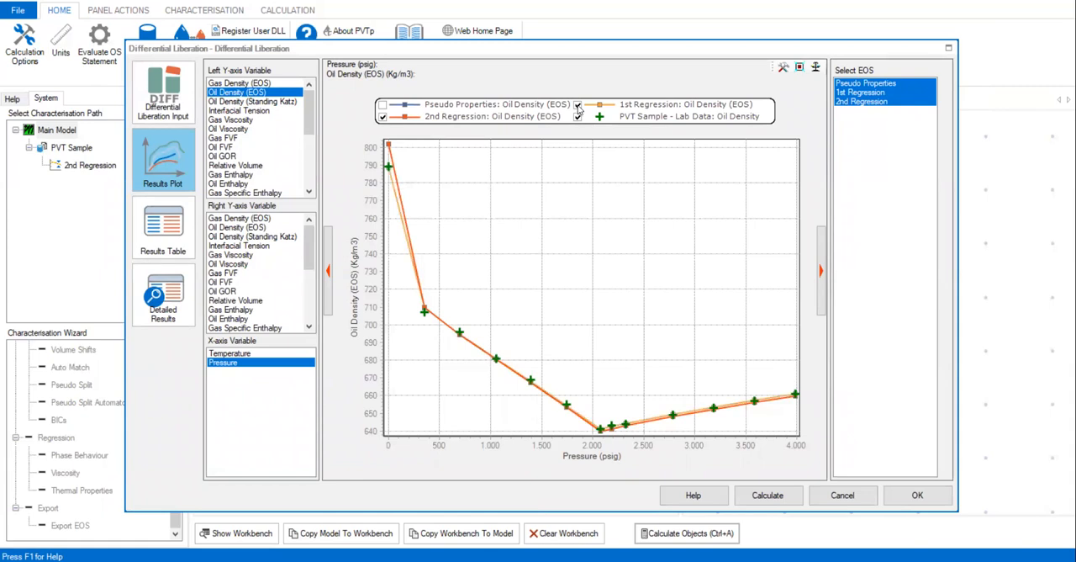
pyautogui.click(575, 109)
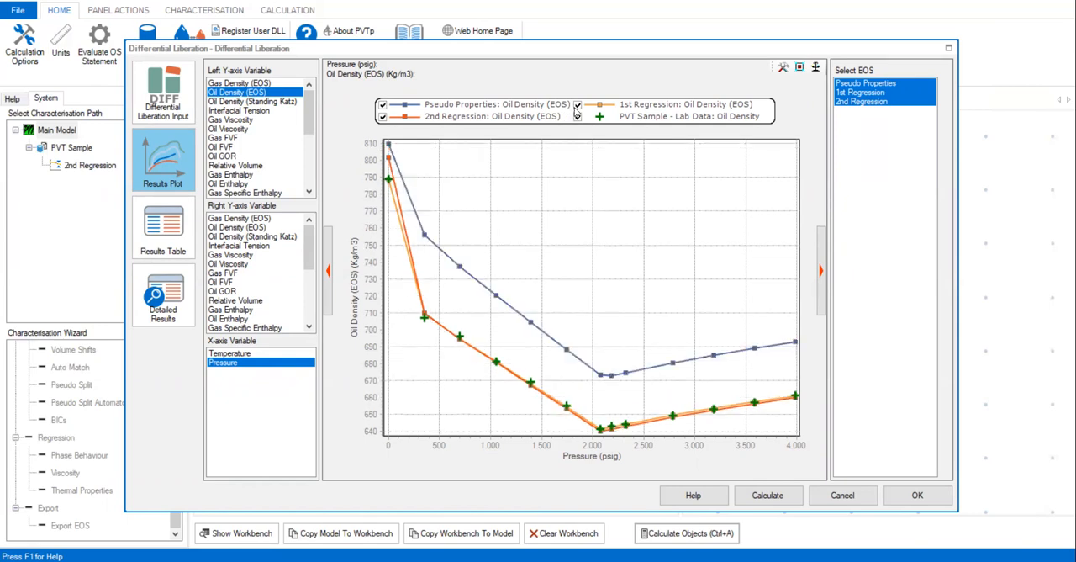
pyautogui.click(576, 109)
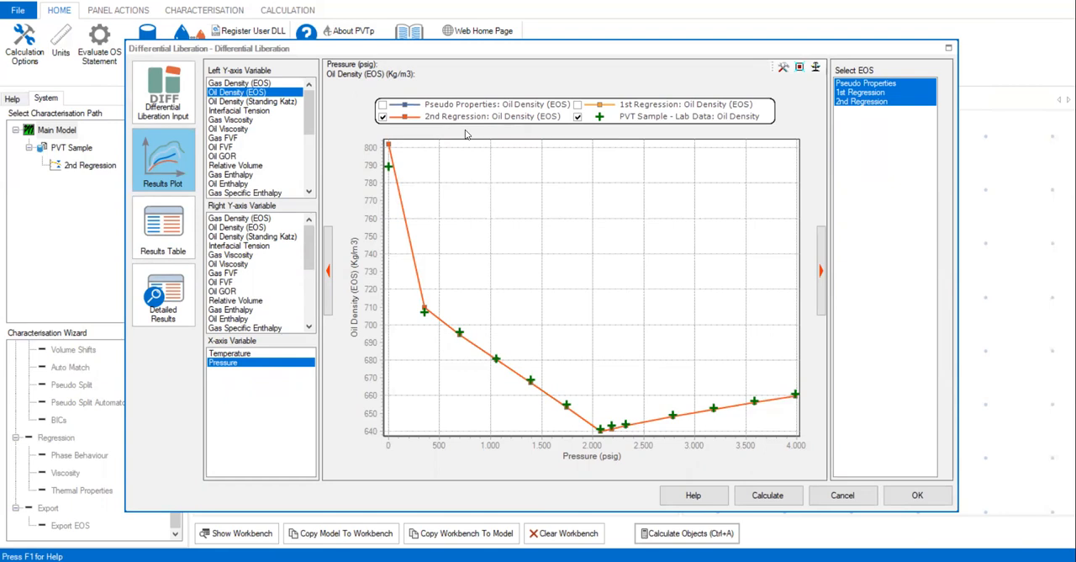
pyautogui.click(577, 105)
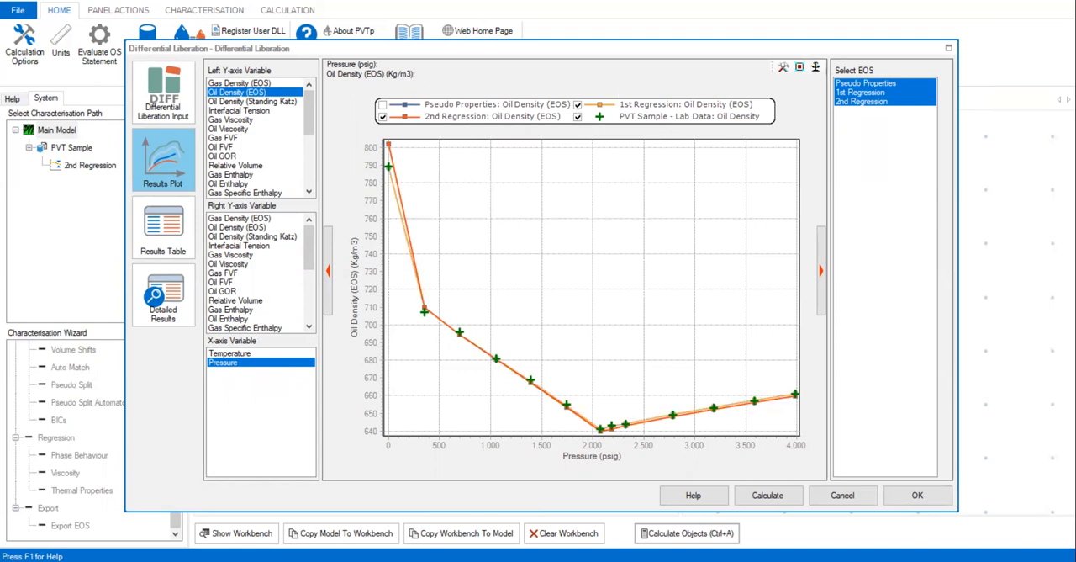
# - Plot differential liberation oil FVF and oil GOR against pressure, hiding the Pseudo Properties curve in each to compare regressions with lab data
pyautogui.click(222, 147)
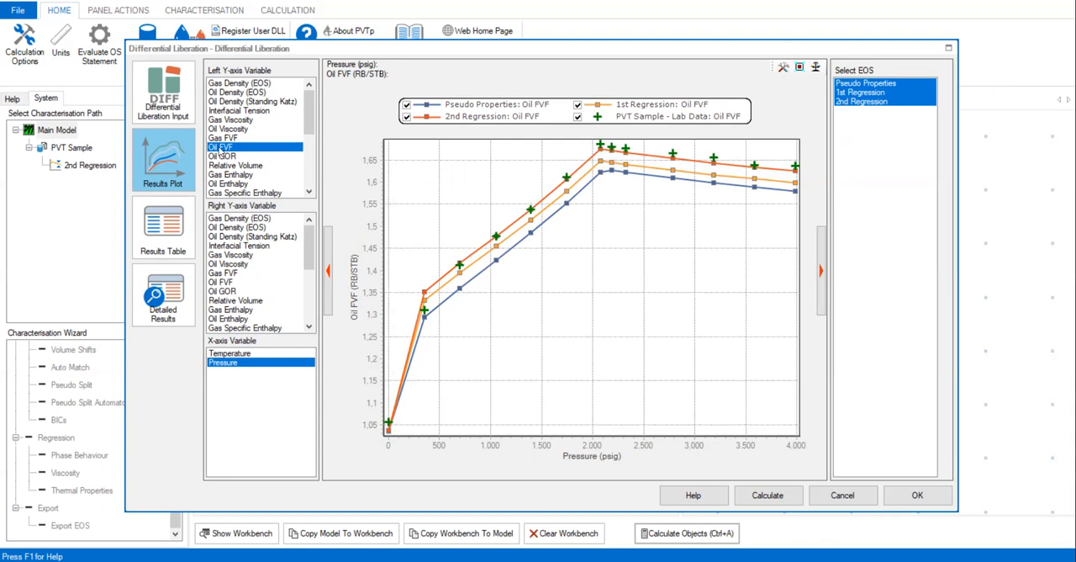
pyautogui.click(407, 105)
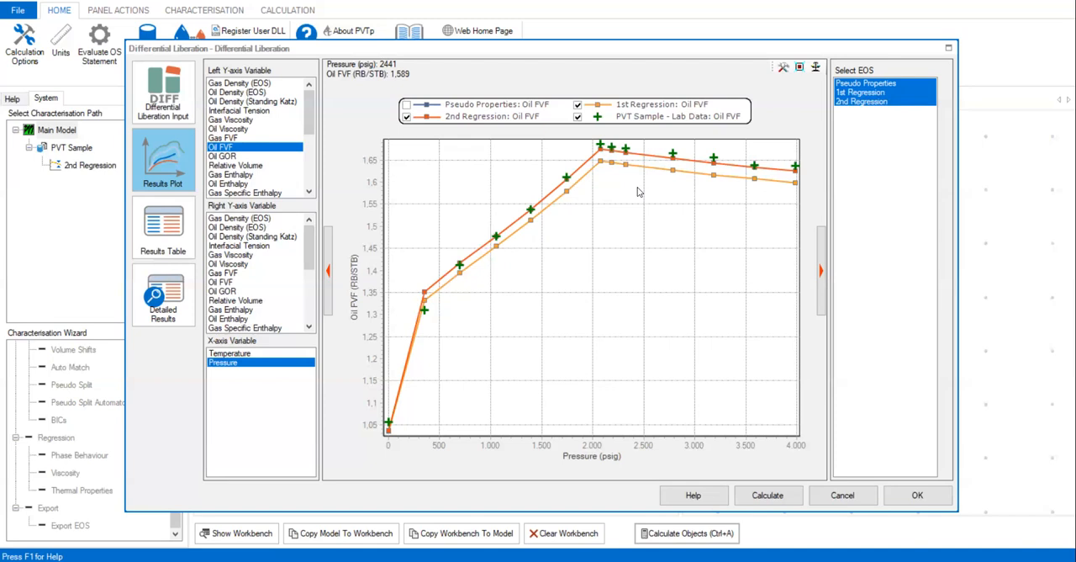
pyautogui.click(225, 156)
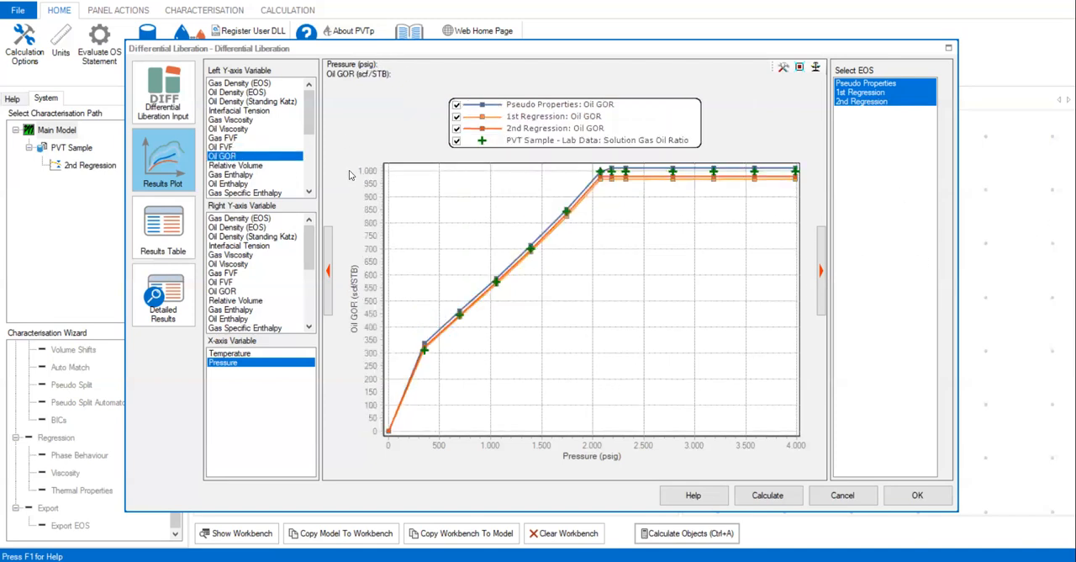
pyautogui.click(456, 104)
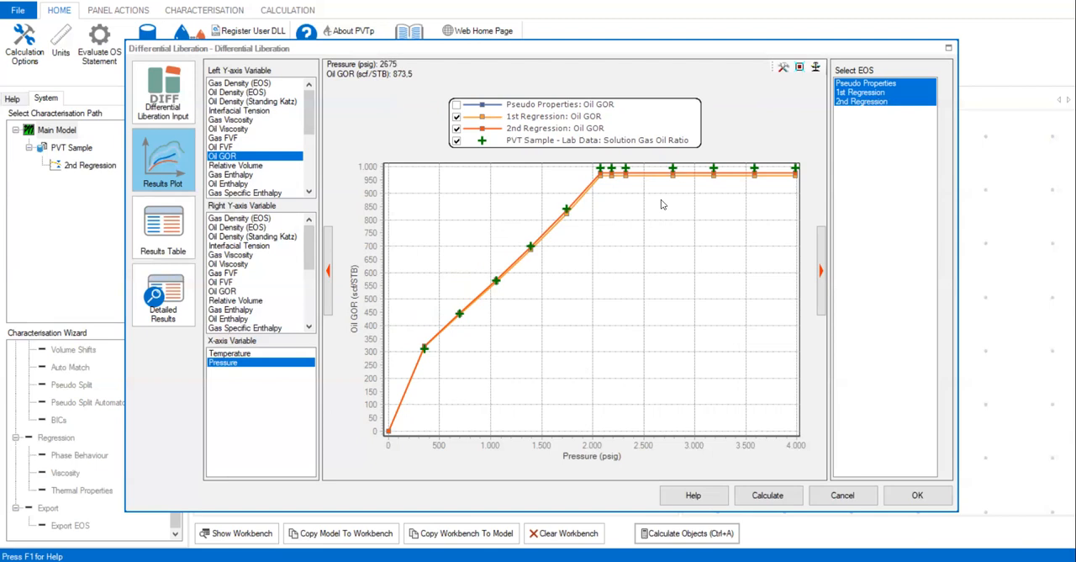
# - Examine the 1st and 2nd Regression oil GOR against the lab data above about 2,000 psig and restore the full plot range
pyautogui.moveTo(600, 195); pyautogui.dragTo(797, 156)
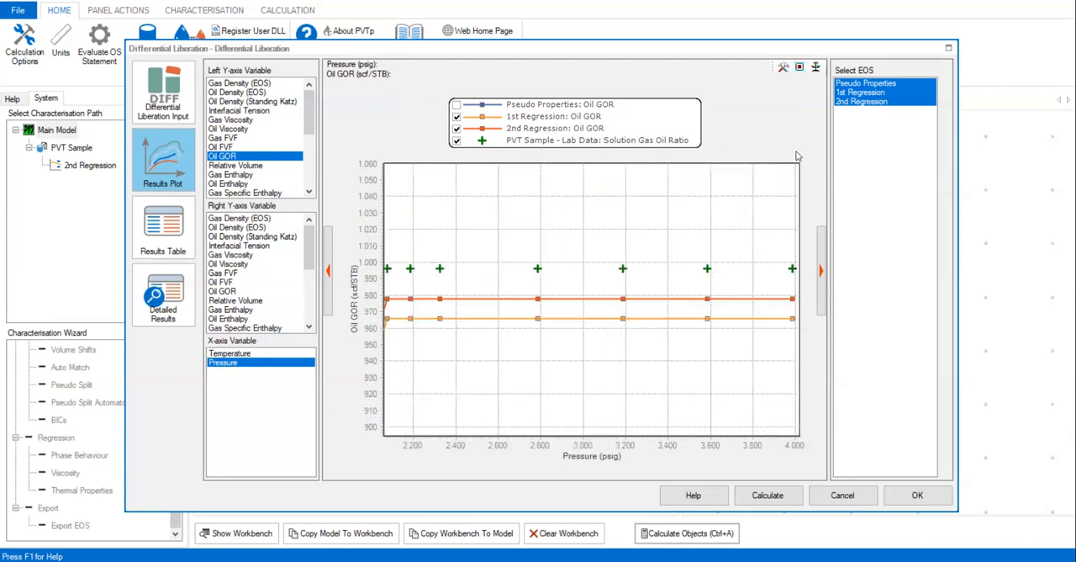
pyautogui.moveTo(549, 304)
pyautogui.click(799, 66)
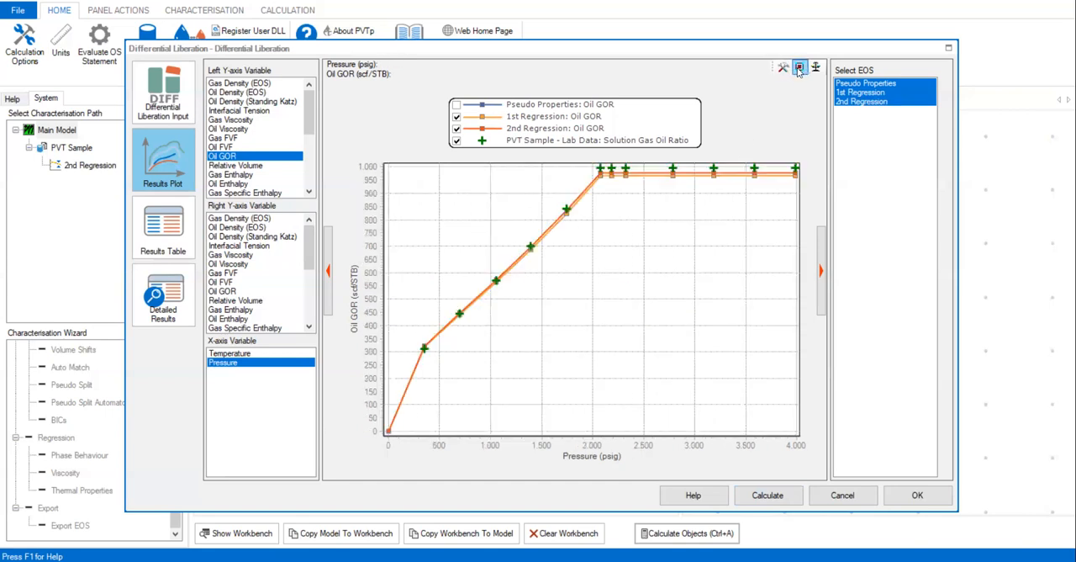
# - Show the Pseudo Properties oil GOR curve, compare it with both regressions and lab data above about 2,000 psig, and close the Differential Liberation results
pyautogui.click(456, 105)
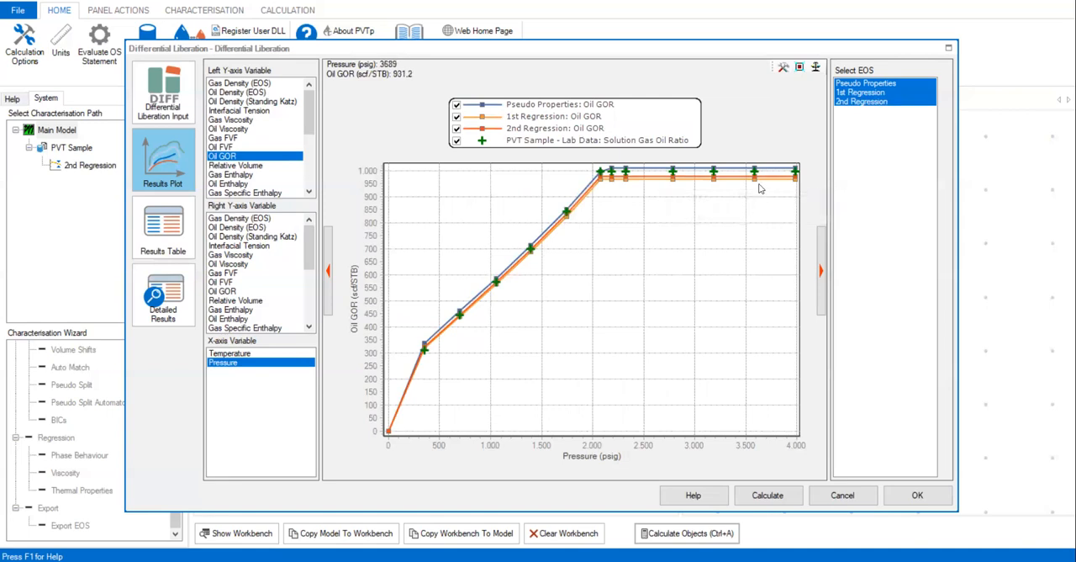
pyautogui.moveTo(713, 183)
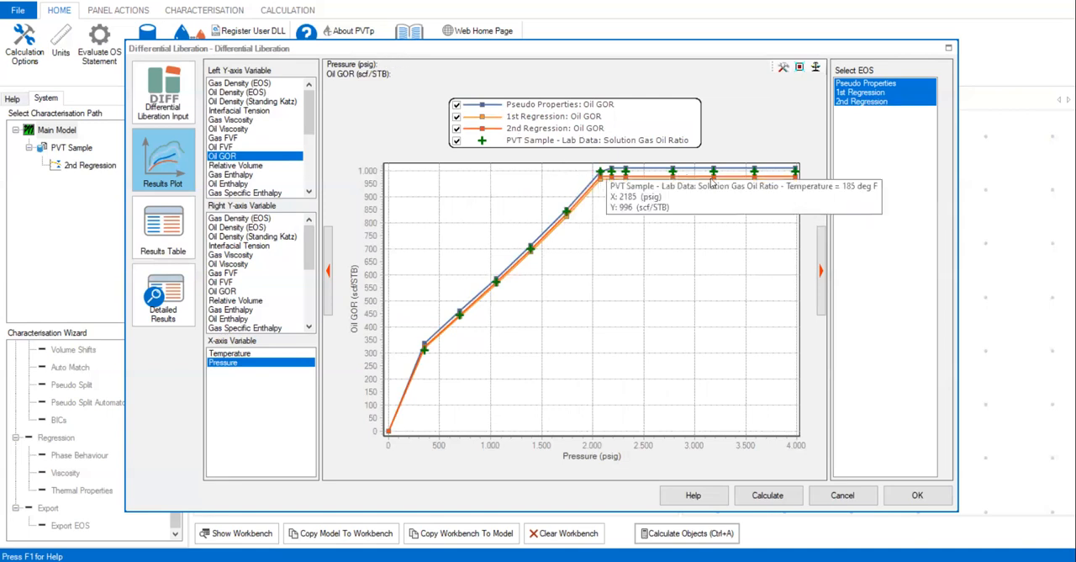
pyautogui.scroll(3, 781, 194)
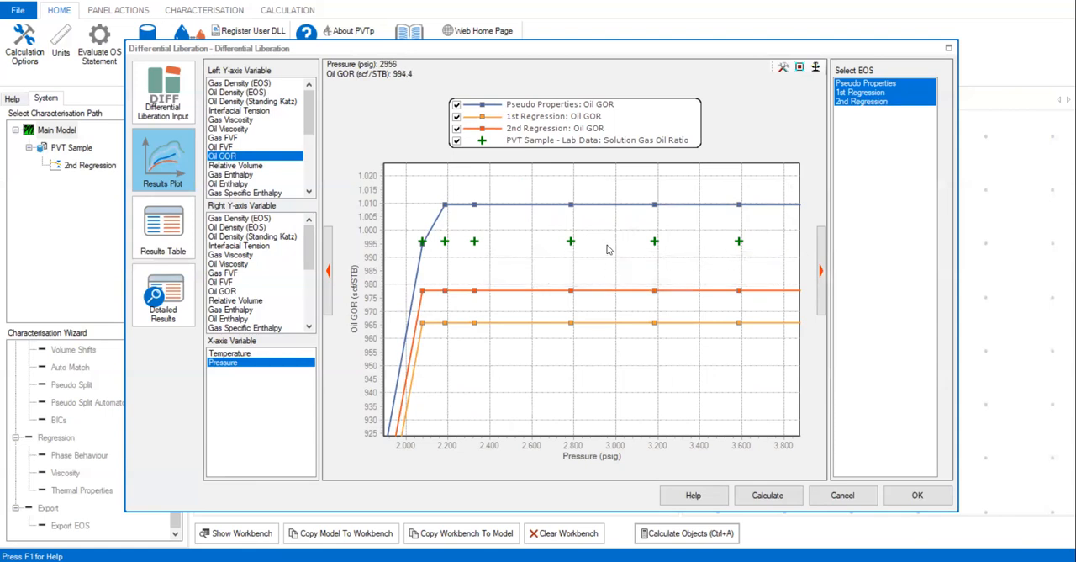
pyautogui.click(799, 67)
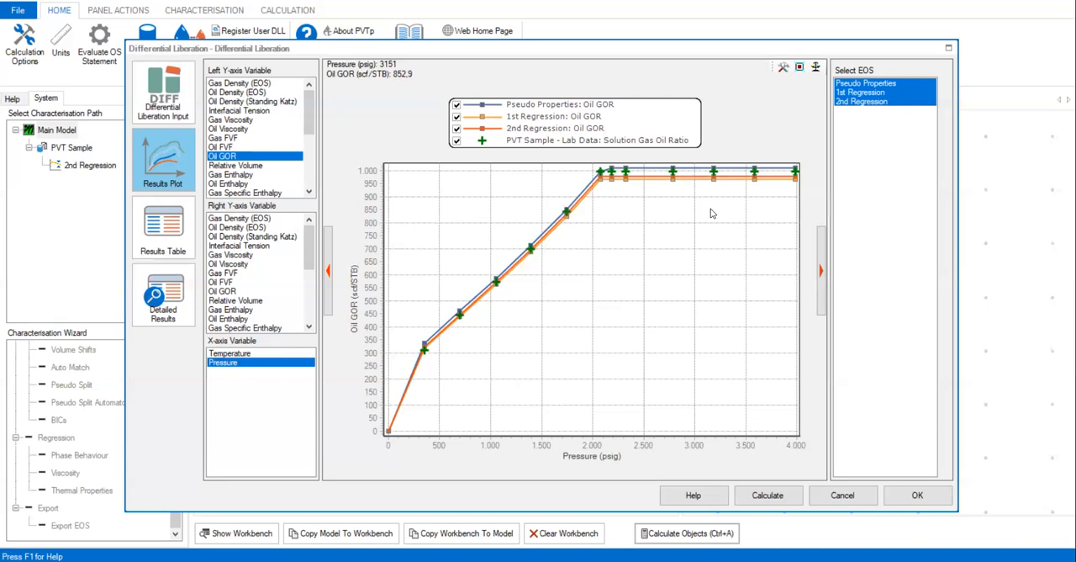
pyautogui.click(920, 494)
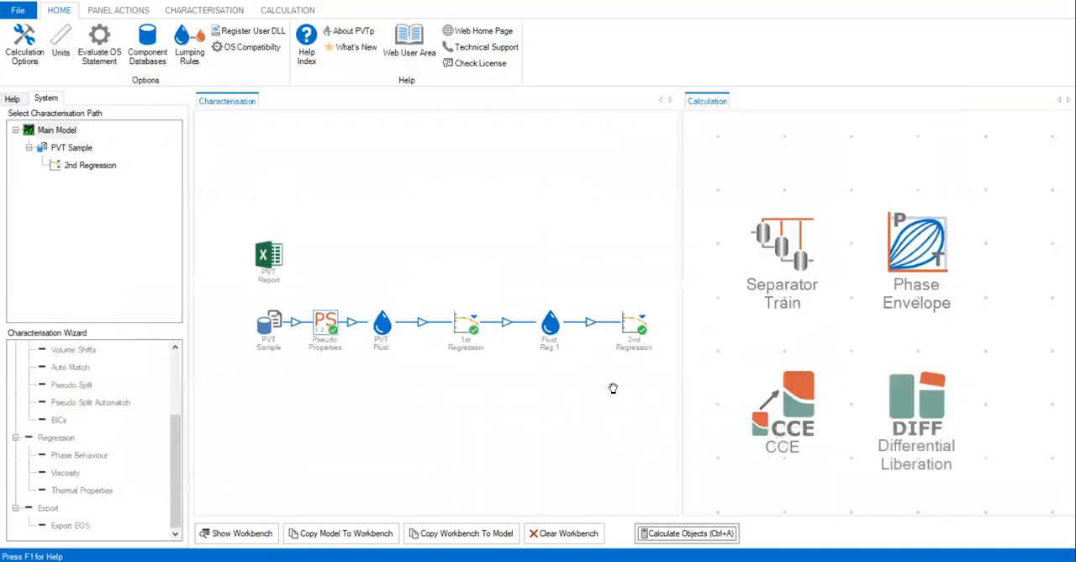